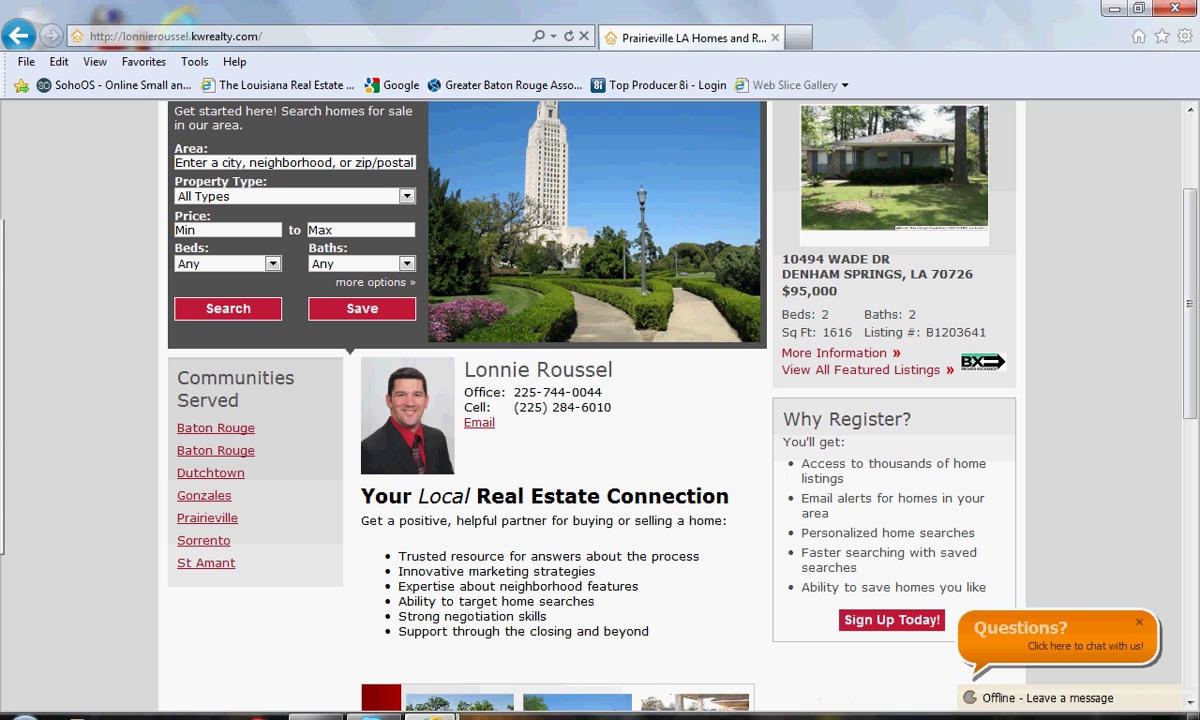
- Switch from the kwrealty.com site to the 'mykw - Home' window via the taskbar preview
{"action": "mouse_move", "coordinate": [432, 716]}
{"action": "left_click", "coordinate": [527, 640]}
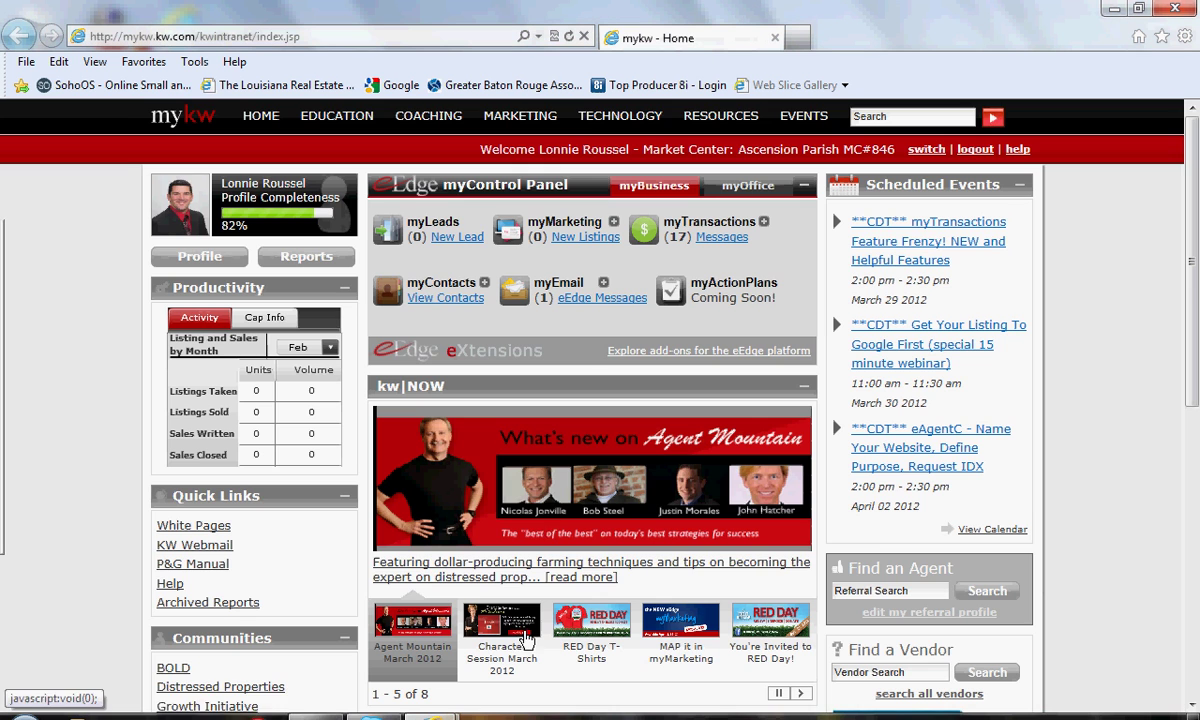
- Go from New Lead to Admin > Website and open the Main Text editor
{"action": "left_click", "coordinate": [449, 238]}
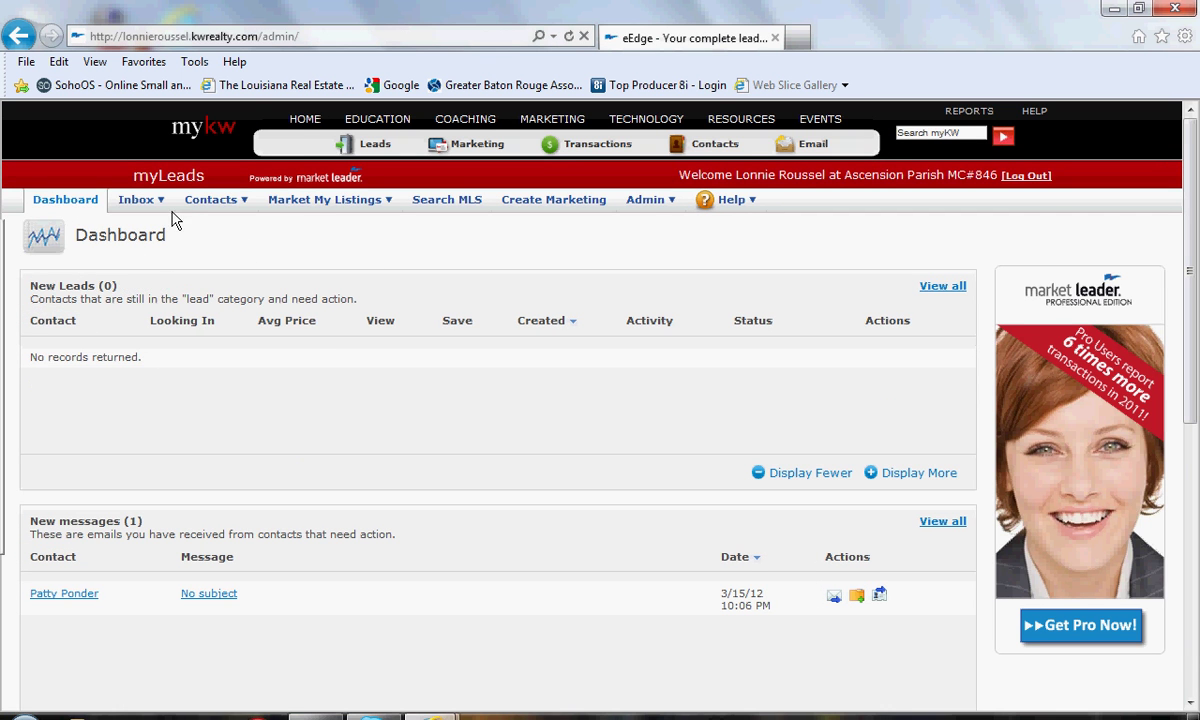
{"action": "mouse_move", "coordinate": [243, 205]}
{"action": "mouse_move", "coordinate": [656, 210]}
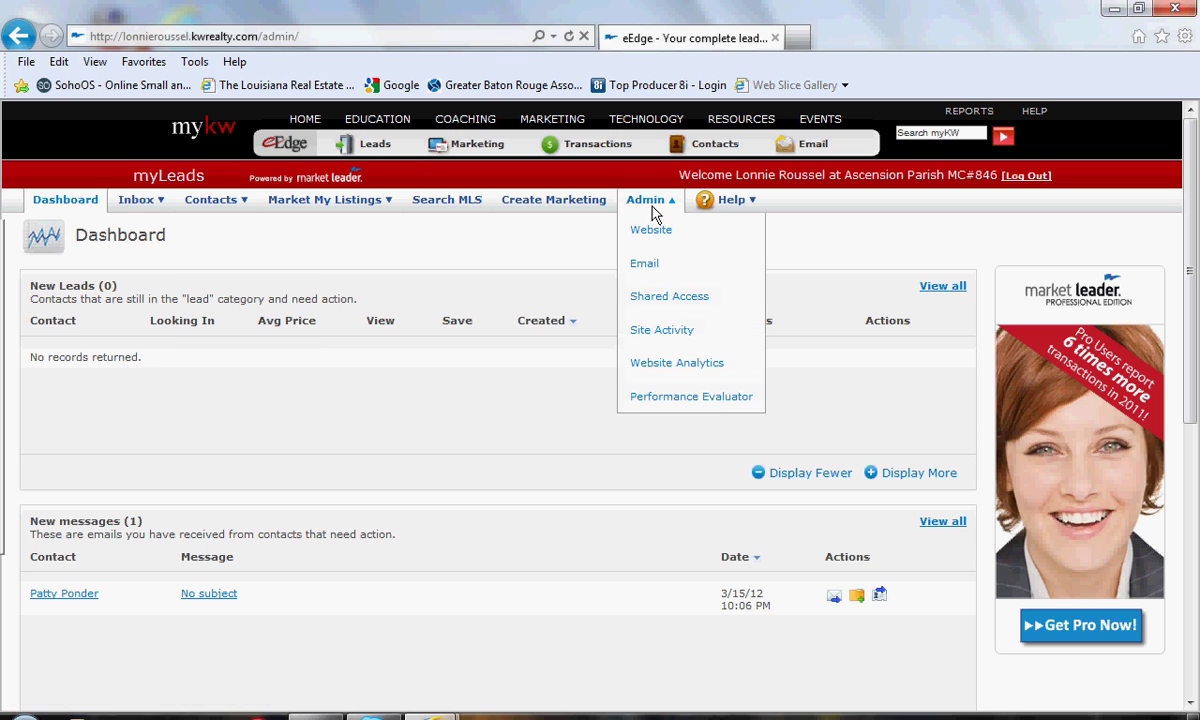
{"action": "left_click", "coordinate": [657, 230]}
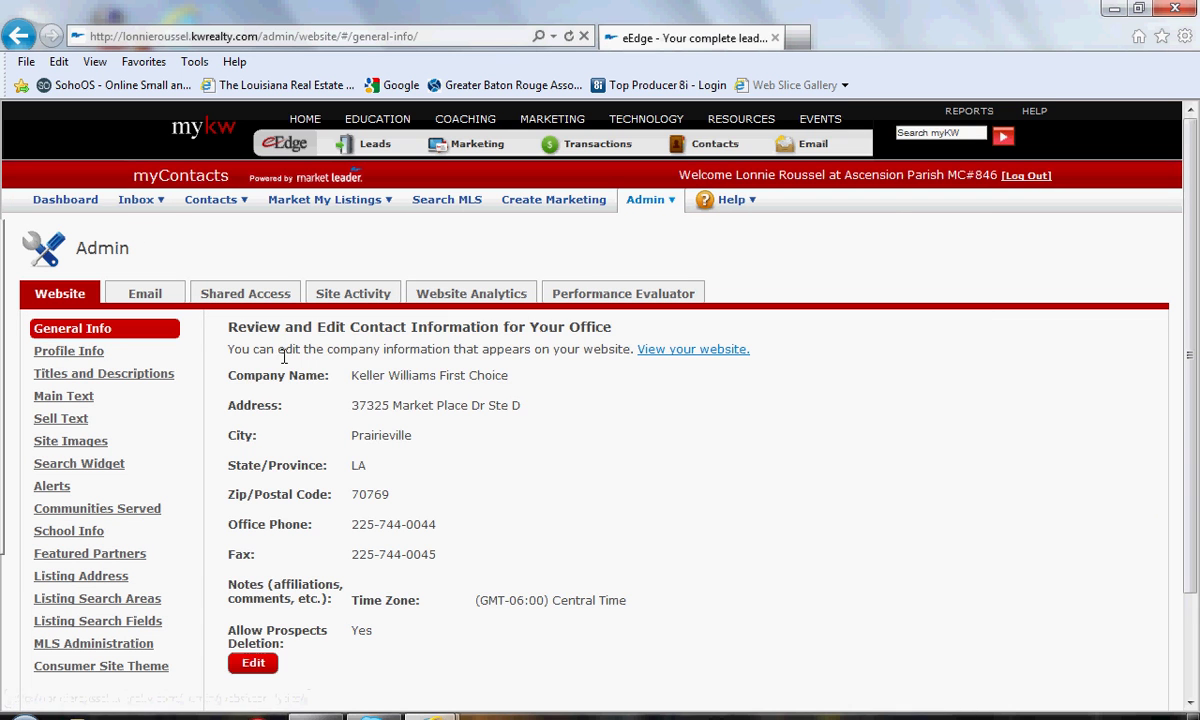
{"action": "left_click", "coordinate": [72, 400]}
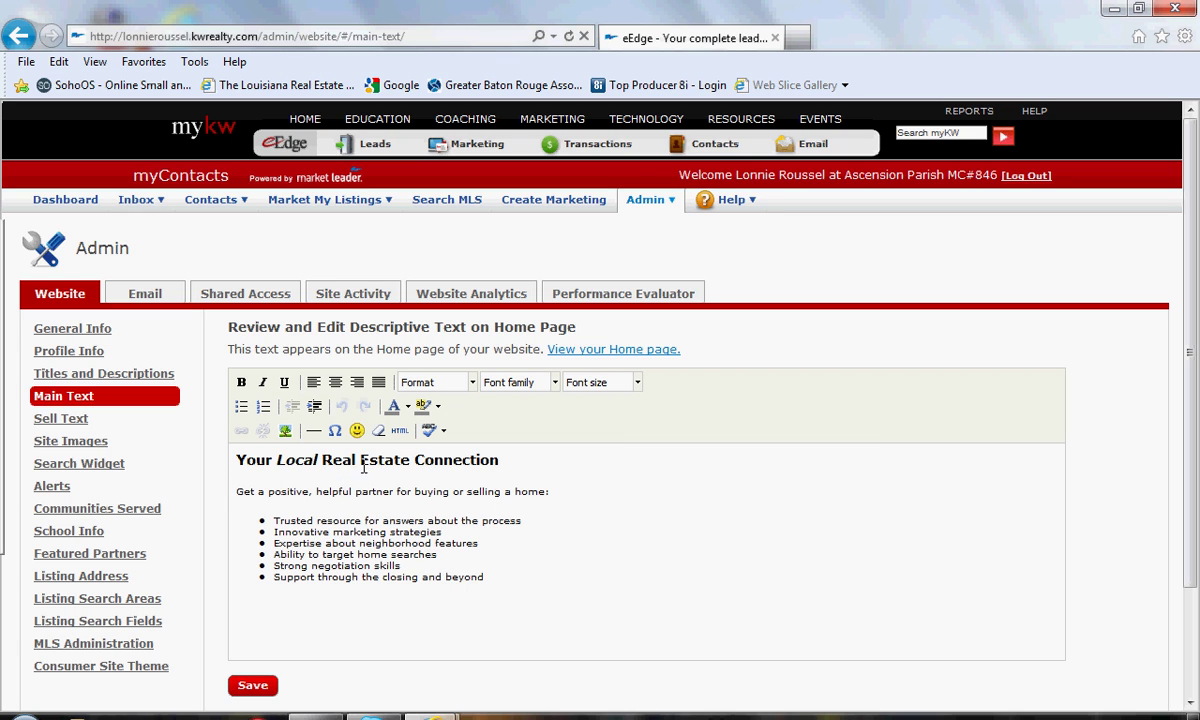
- Select all the old 'Your Local Real Estate Connection' text in the editor and delete it
{"action": "left_click_drag", "start_coordinate": [238, 461], "coordinate": [497, 590]}
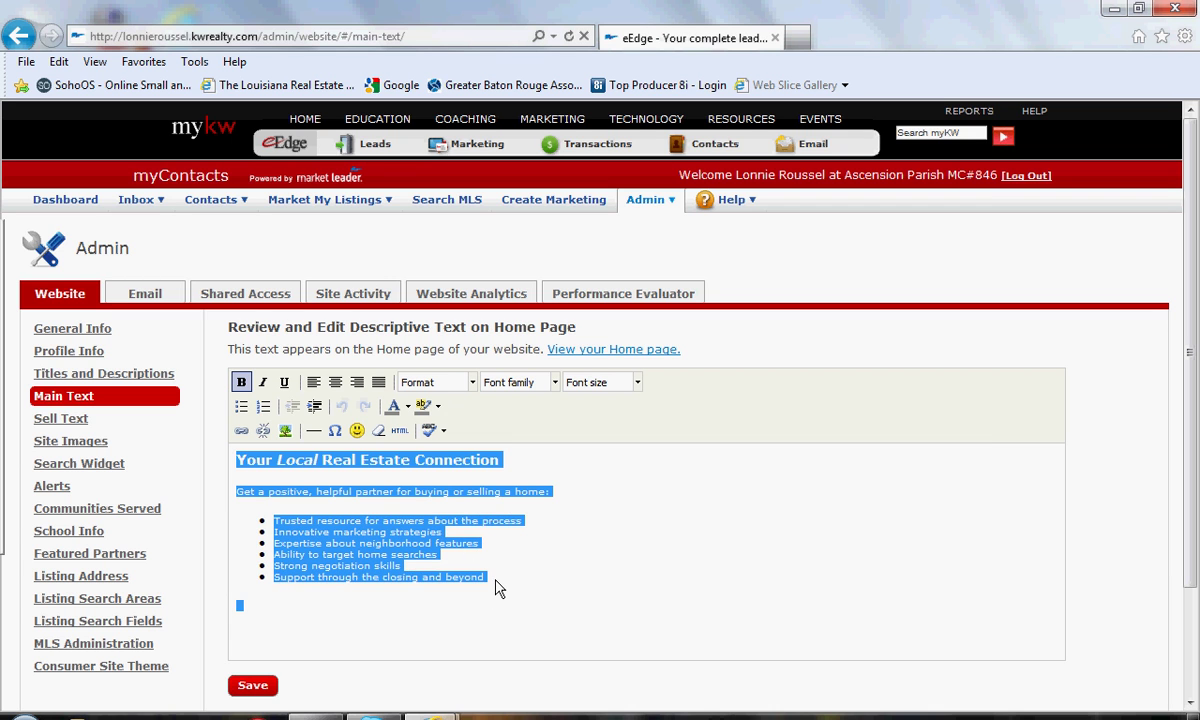
{"action": "key", "text": "Delete"}
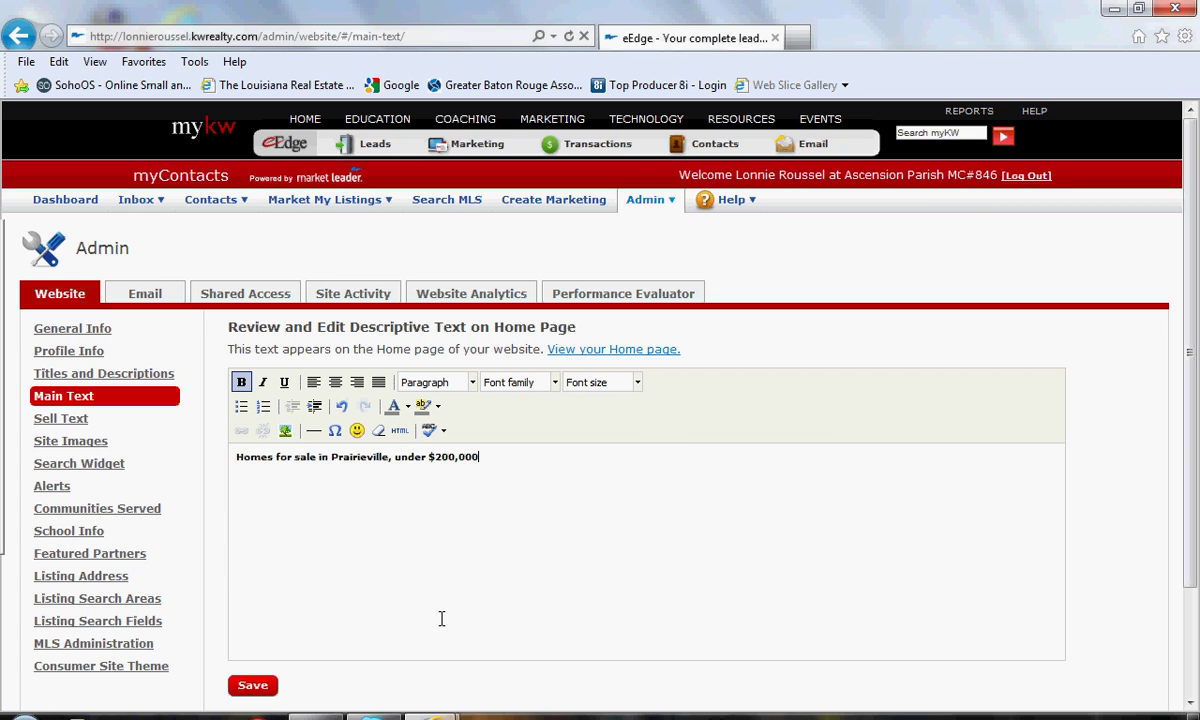
- On the agent website, search homes in Prairieville, LA (Ascension) with maximum price 200,000
{"action": "mouse_move", "coordinate": [430, 715]}
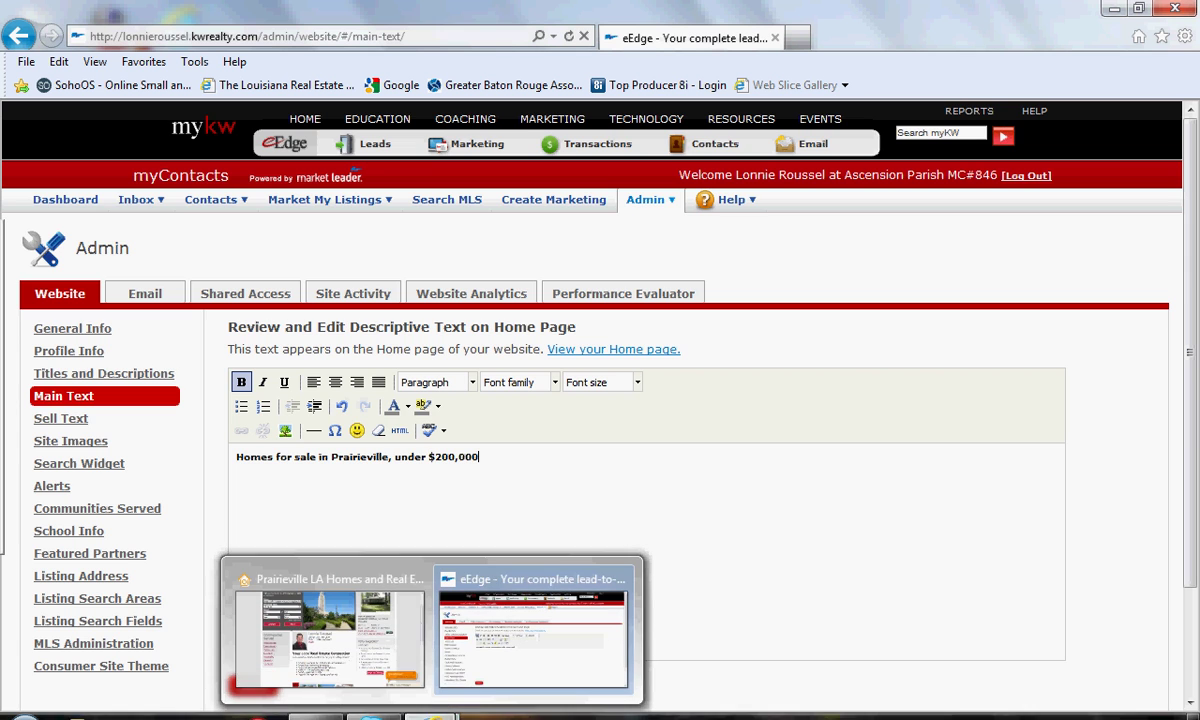
{"action": "left_click", "coordinate": [340, 620]}
{"action": "scroll", "coordinate": [400, 412], "scroll_direction": "up", "scroll_amount": 2}
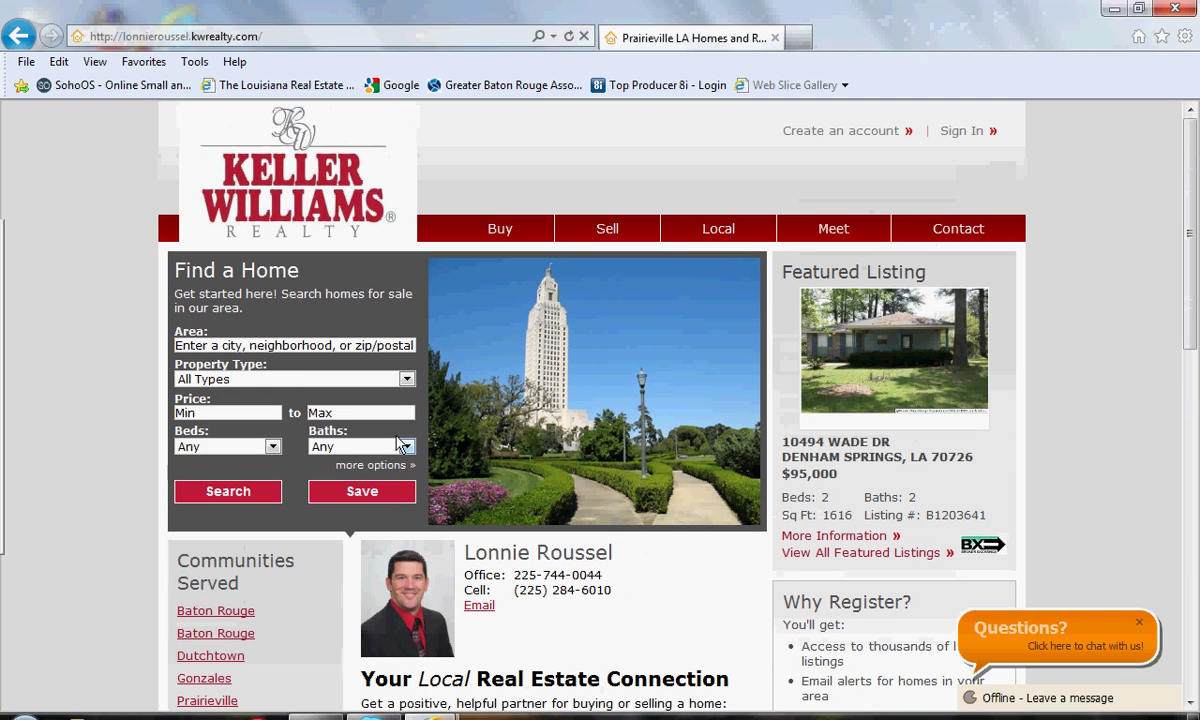
{"action": "left_click", "coordinate": [291, 345]}
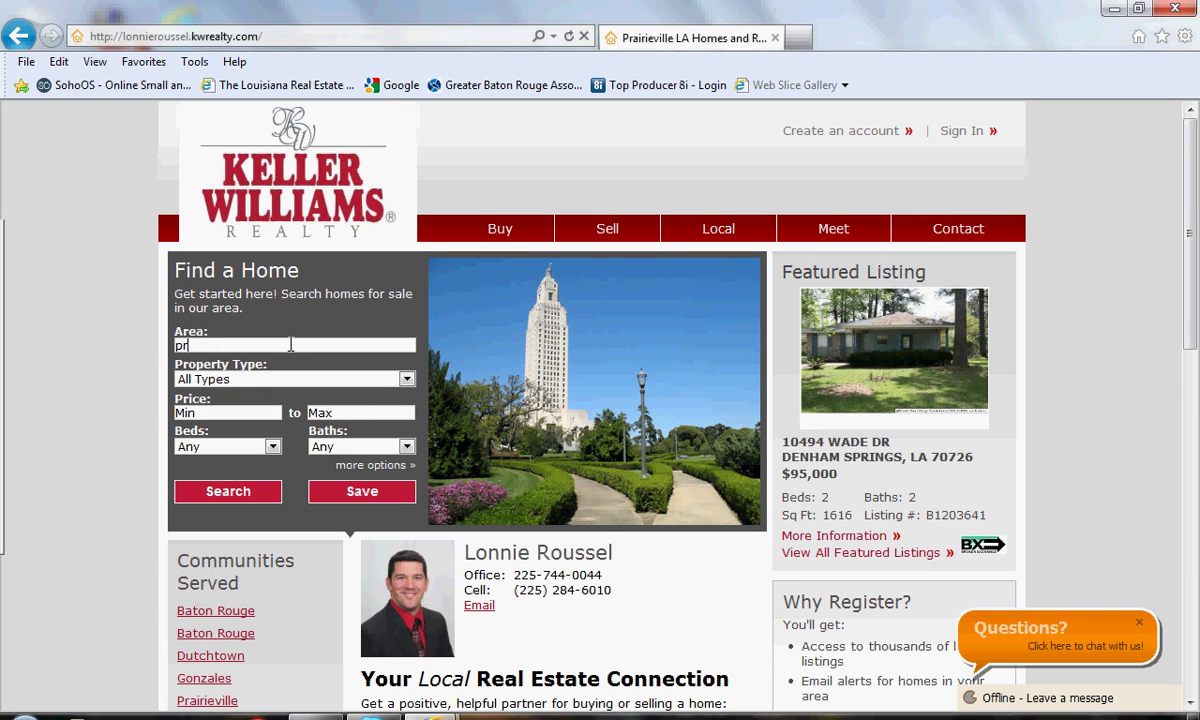
{"action": "type", "text": "pra"}
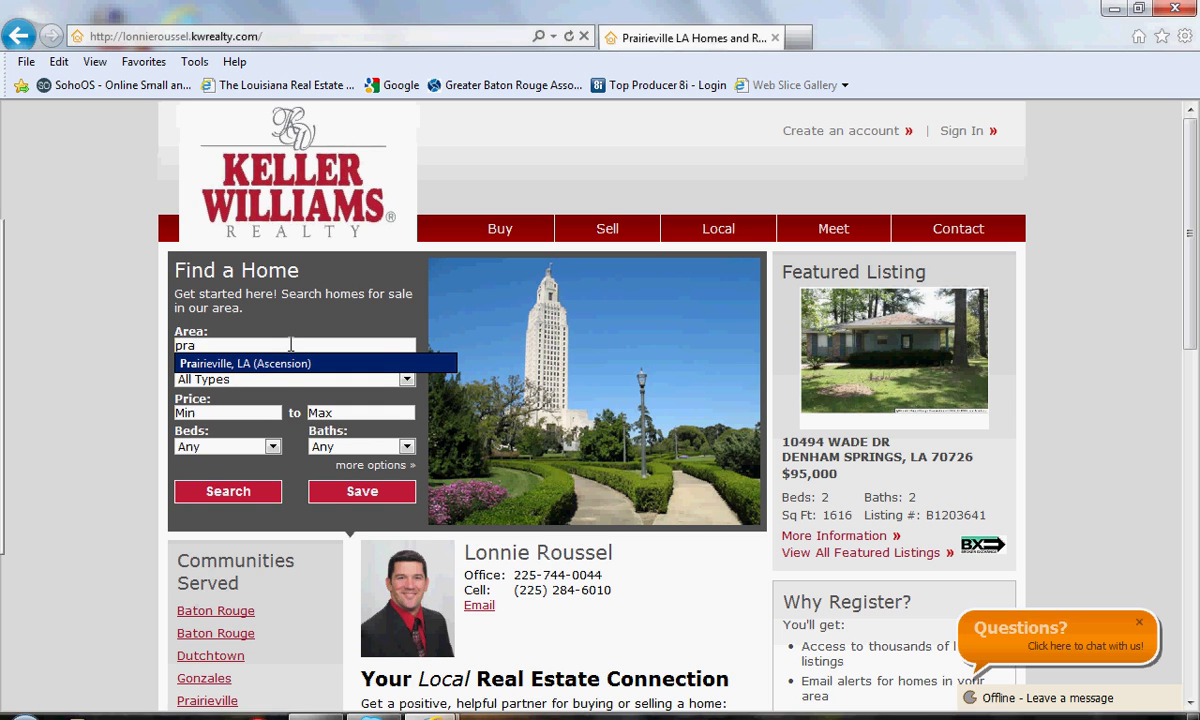
{"action": "left_click", "coordinate": [280, 363]}
{"action": "left_click", "coordinate": [334, 441]}
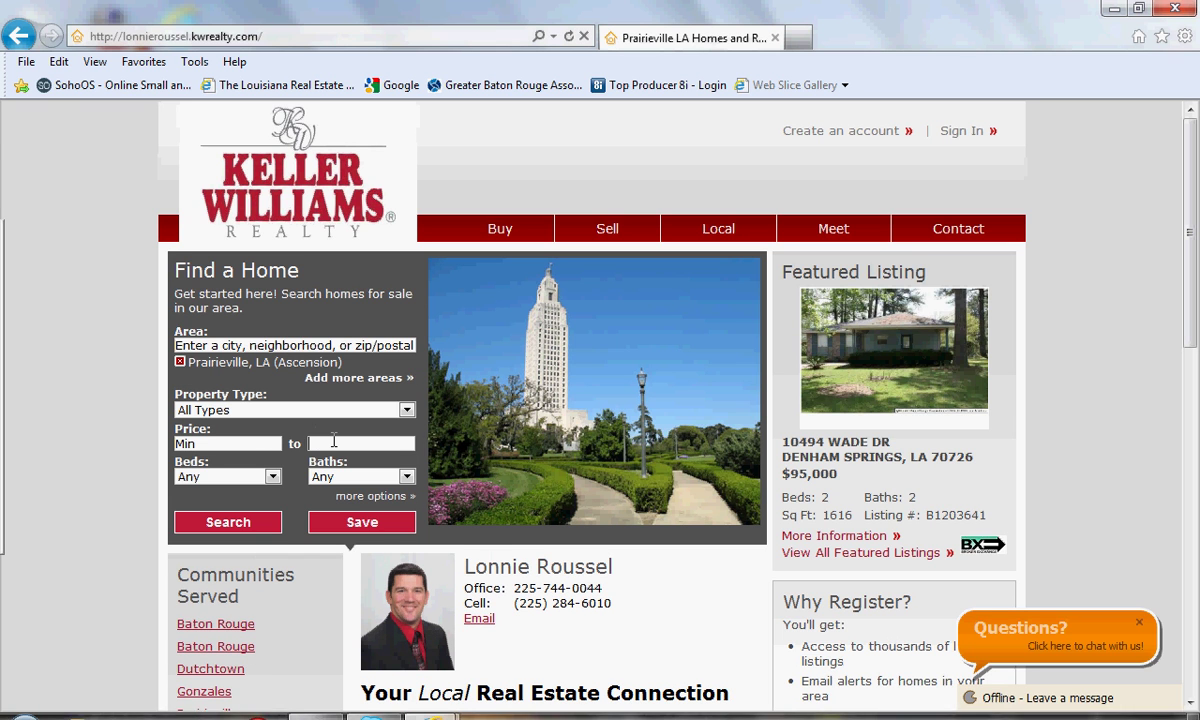
{"action": "type", "text": "200,000"}
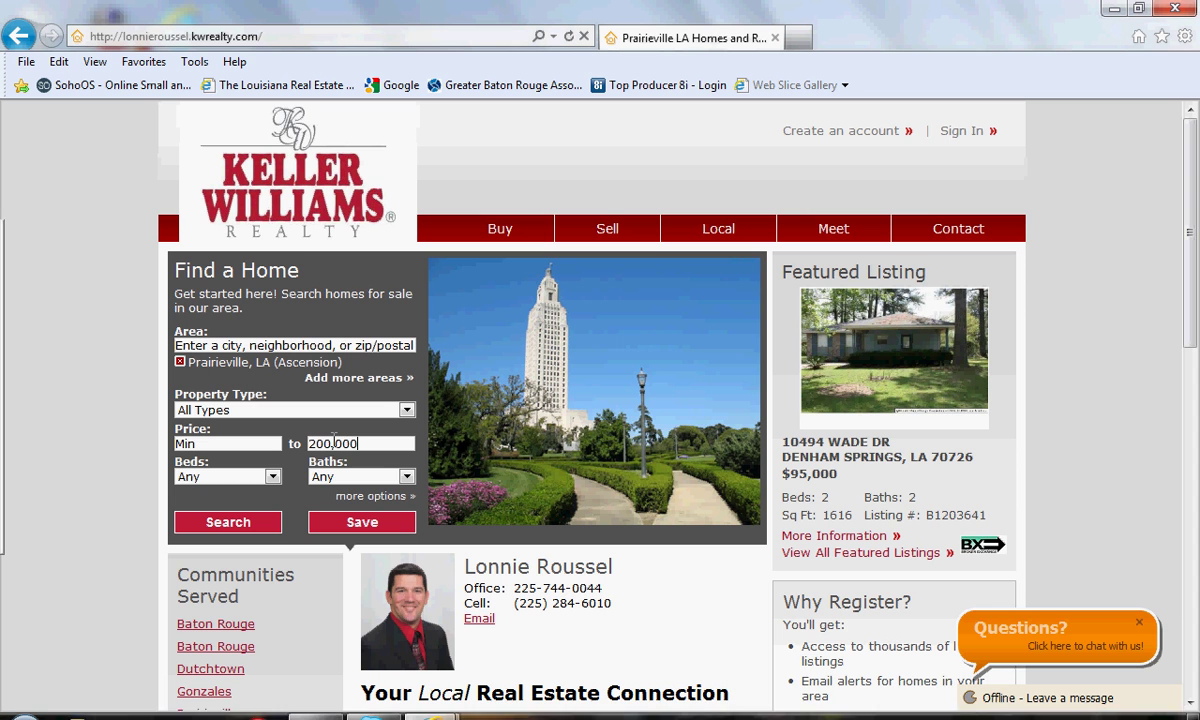
{"action": "left_click", "coordinate": [222, 526]}
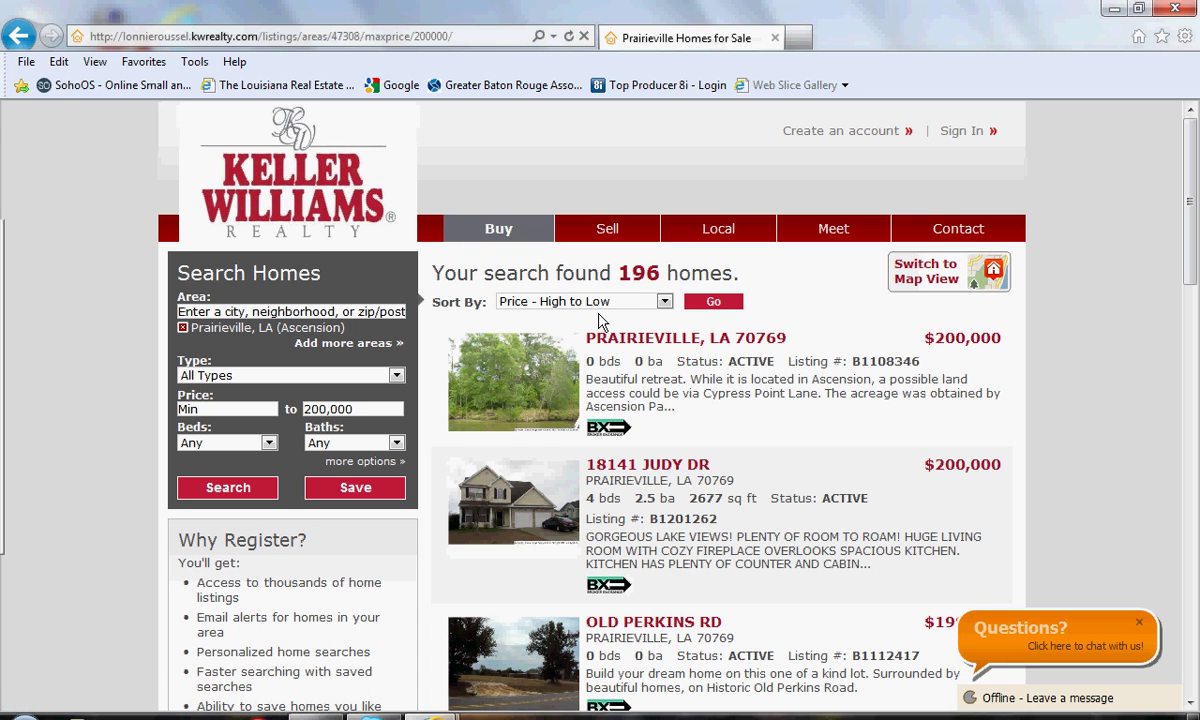
- Copy the search results page URL and return to the eEdge admin window
{"action": "left_click", "coordinate": [403, 35]}
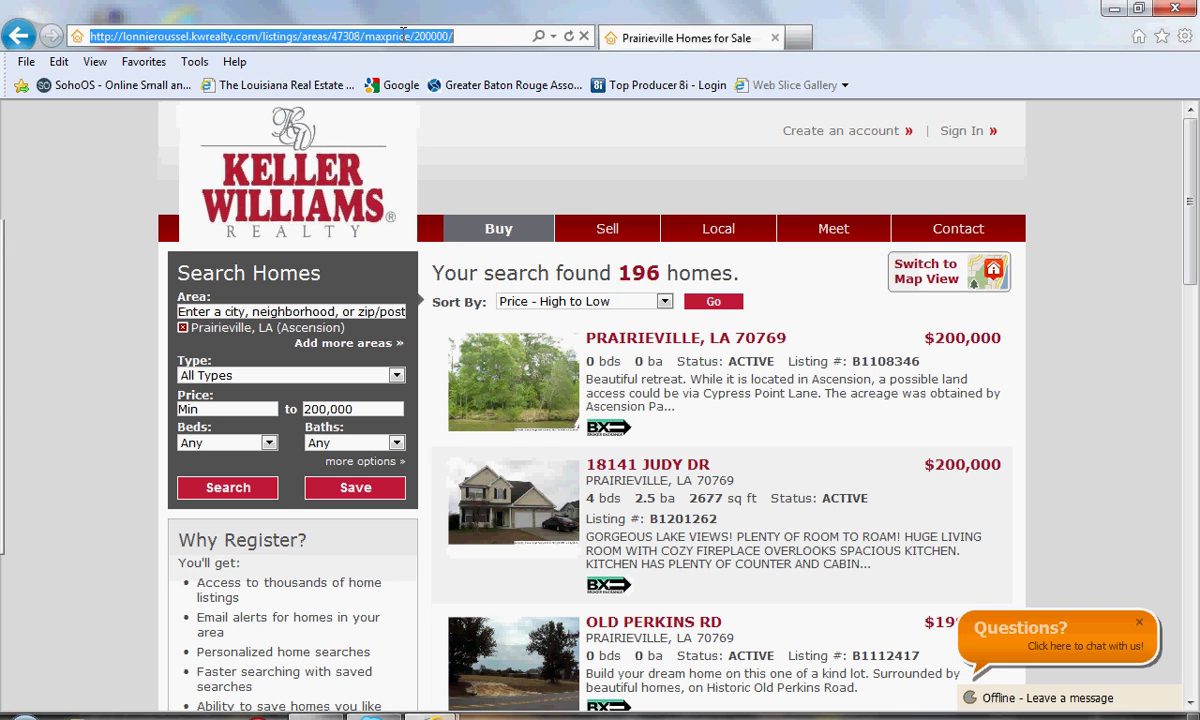
{"action": "right_click", "coordinate": [403, 35]}
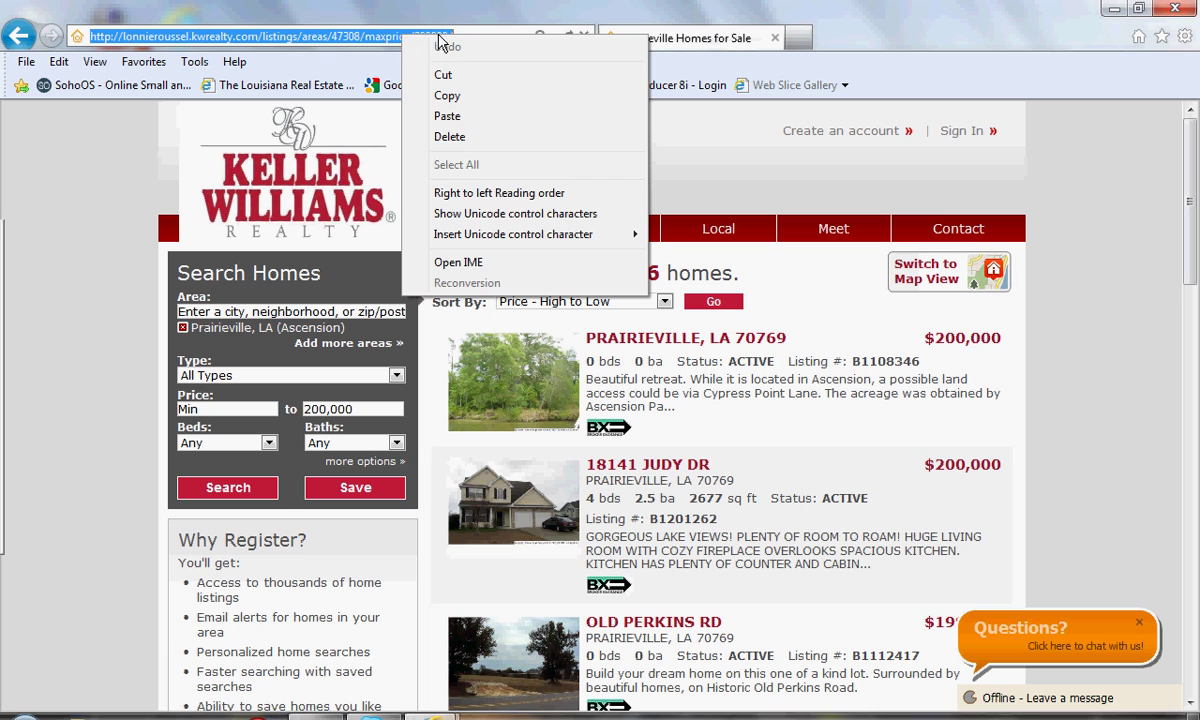
{"action": "left_click", "coordinate": [448, 95]}
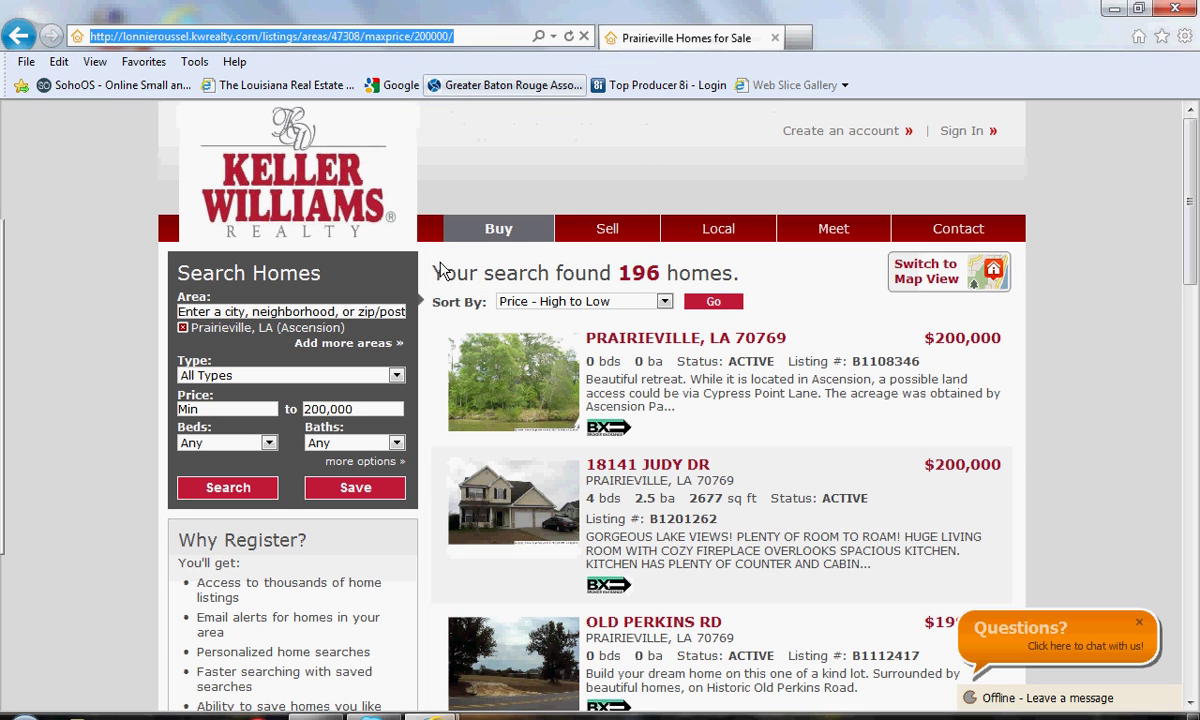
{"action": "mouse_move", "coordinate": [468, 708]}
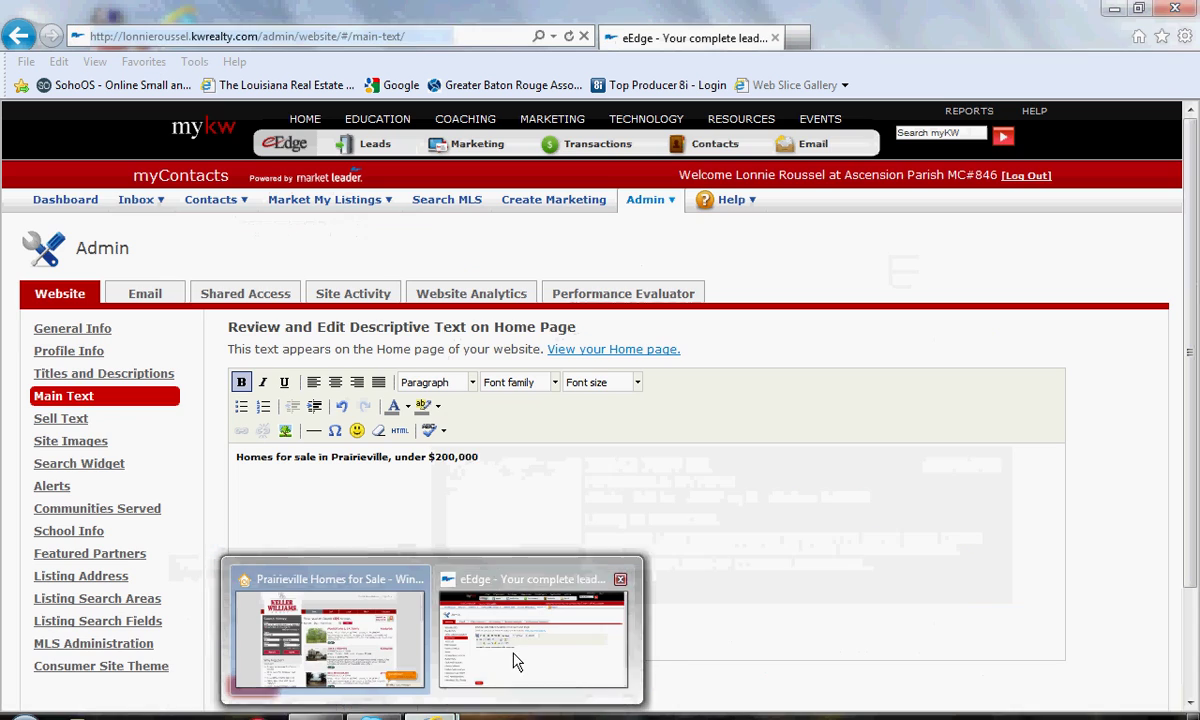
{"action": "left_click", "coordinate": [515, 645]}
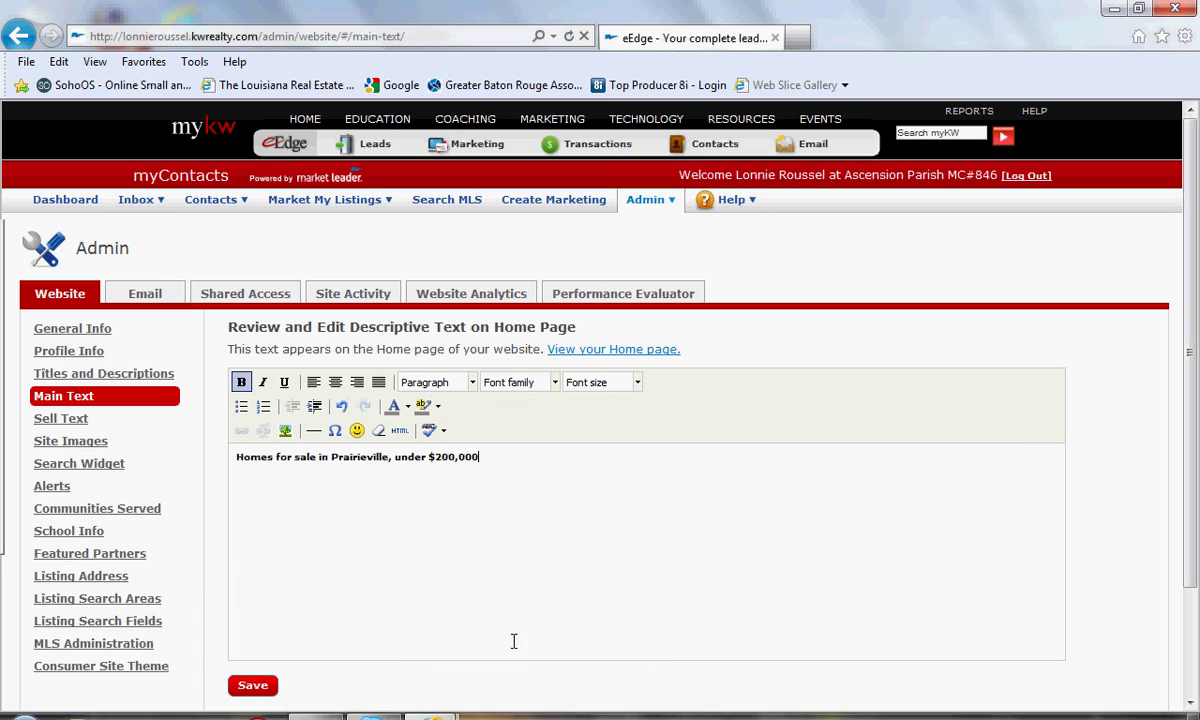
- Select the Prairieville main text line and paste the saved search URL as its link
{"action": "left_click_drag", "start_coordinate": [236, 457], "coordinate": [476, 458]}
{"action": "key", "text": "alt+Tab"}
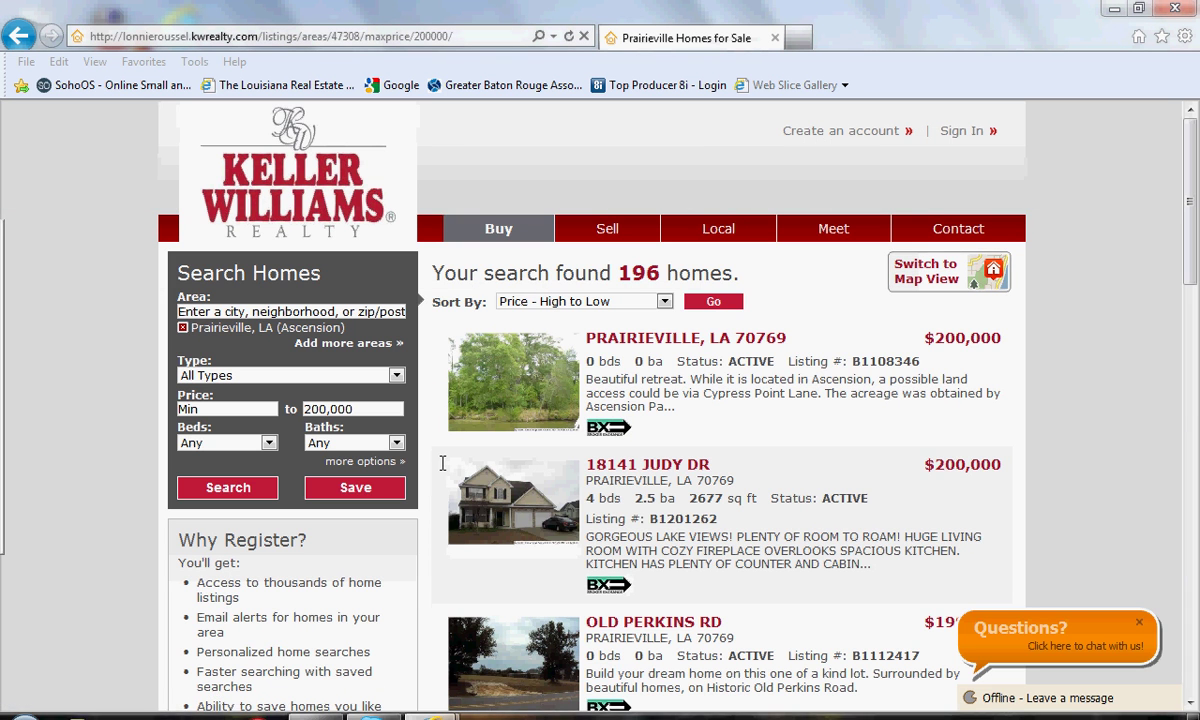
{"action": "mouse_move", "coordinate": [449, 712]}
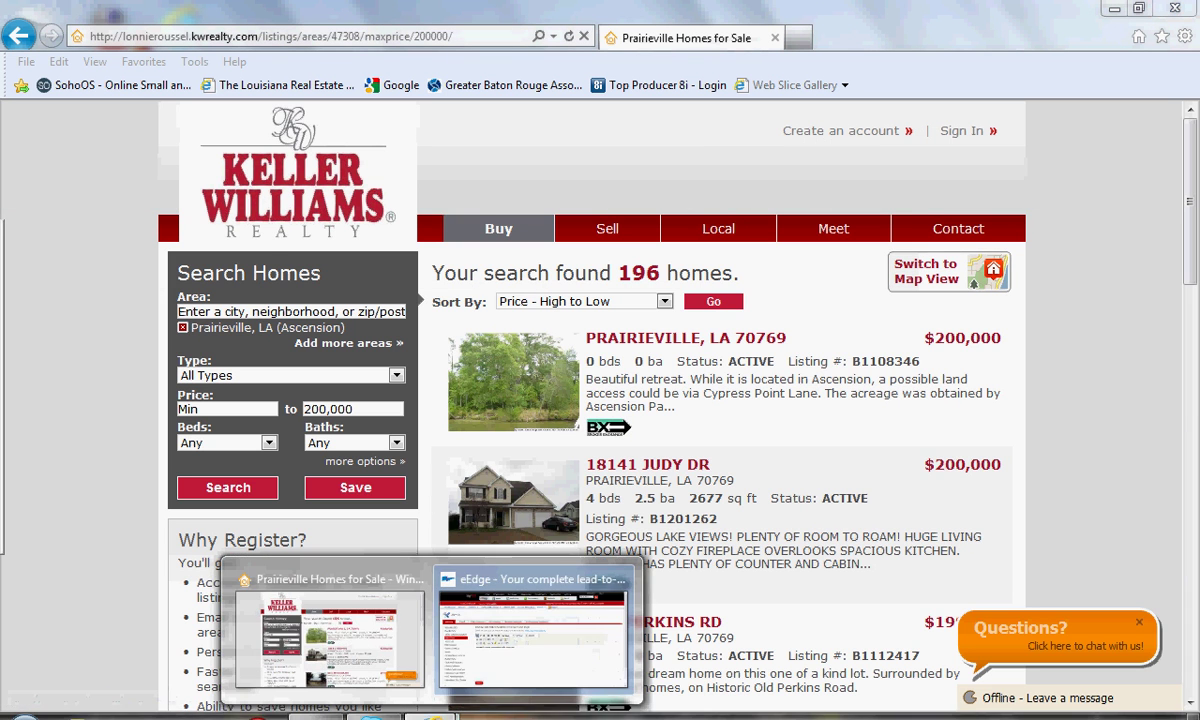
{"action": "left_click", "coordinate": [500, 640]}
{"action": "left_click_drag", "start_coordinate": [237, 457], "coordinate": [480, 463]}
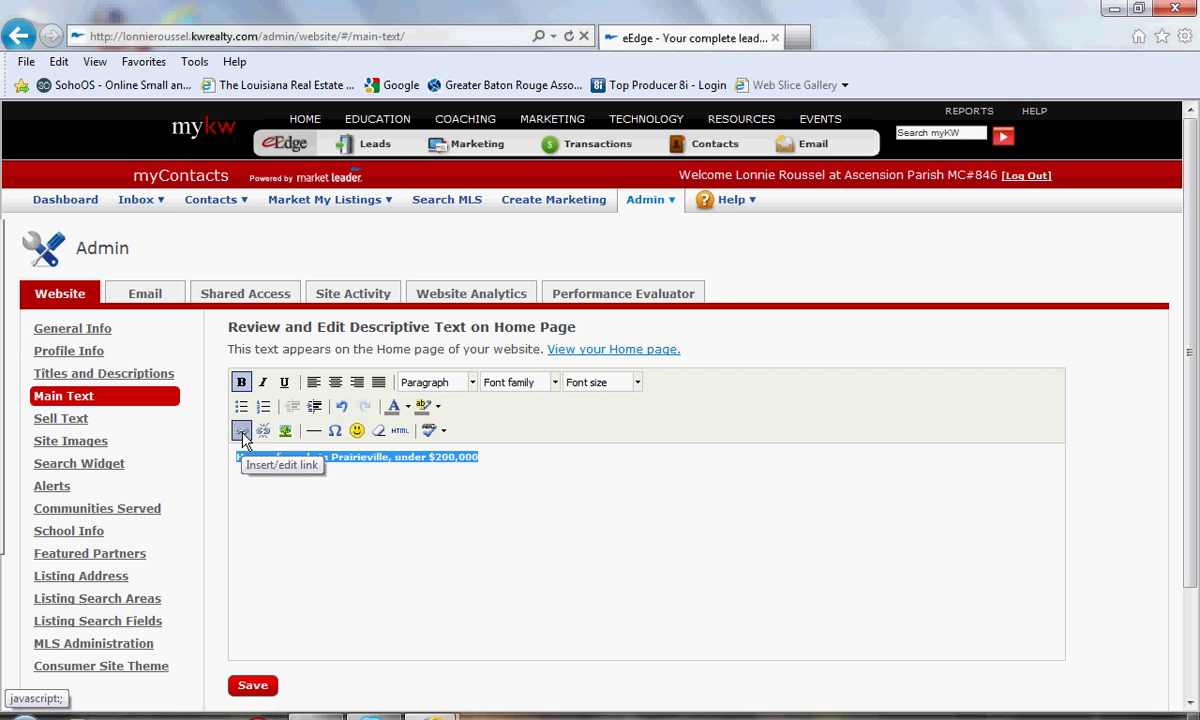
{"action": "left_click", "coordinate": [242, 435]}
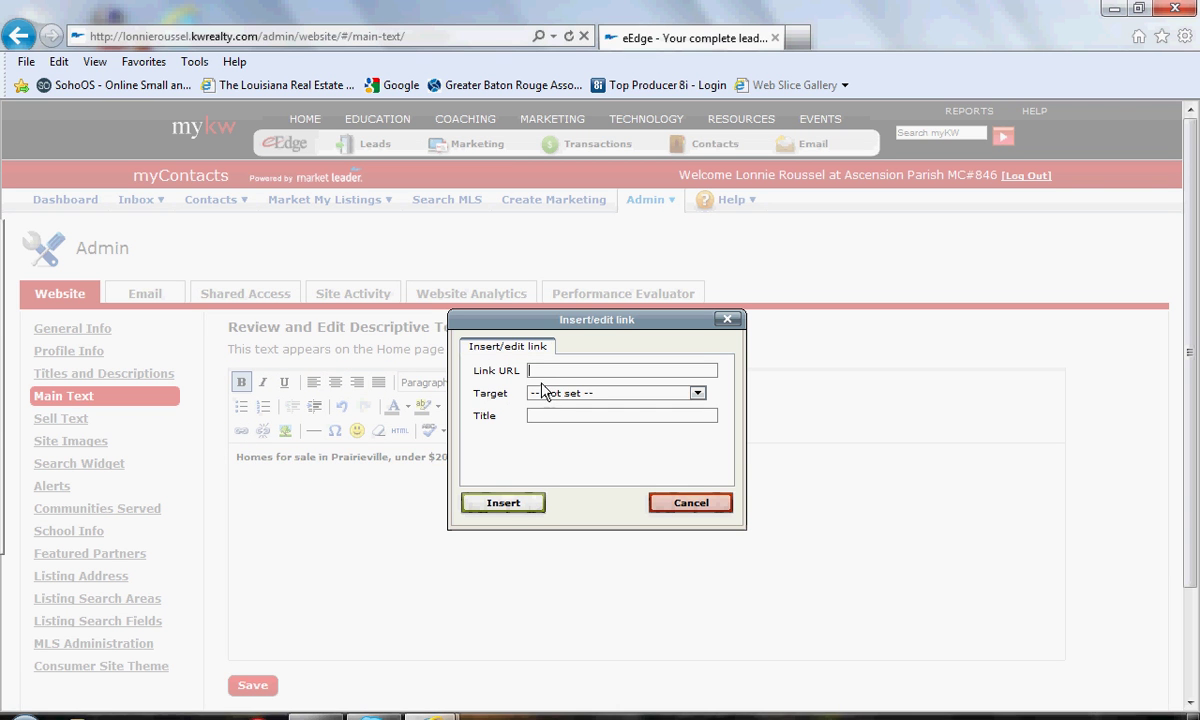
{"action": "right_click", "coordinate": [541, 379]}
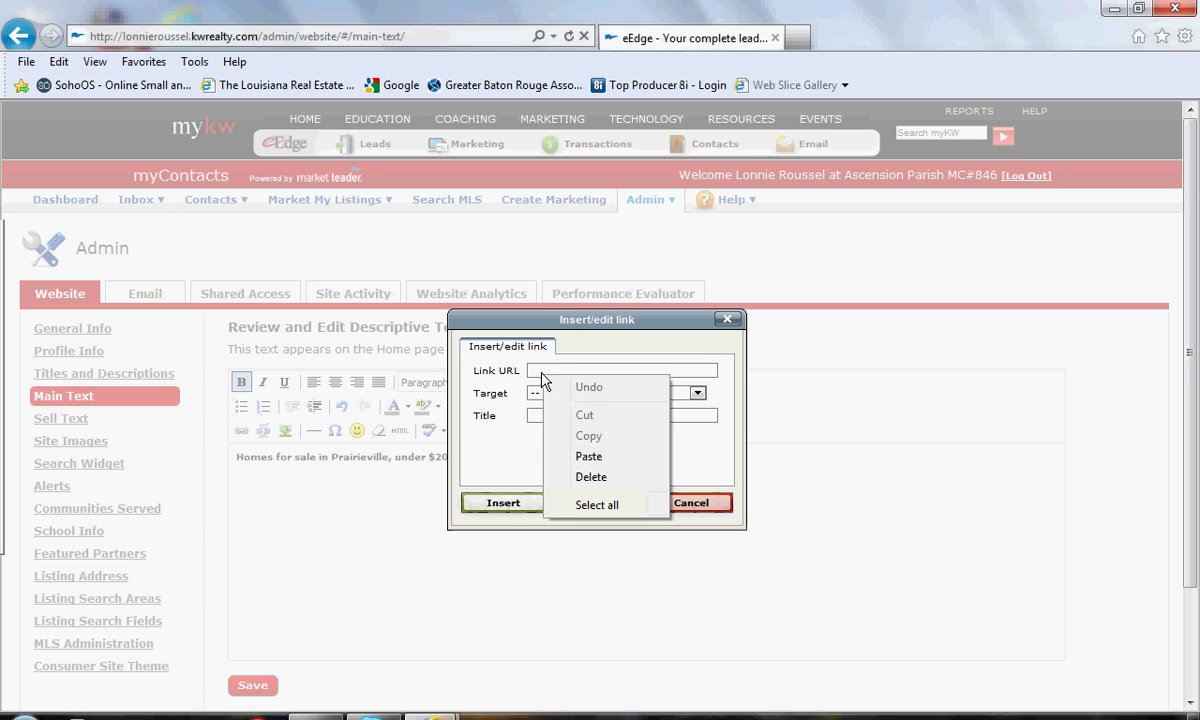
{"action": "left_click", "coordinate": [589, 457]}
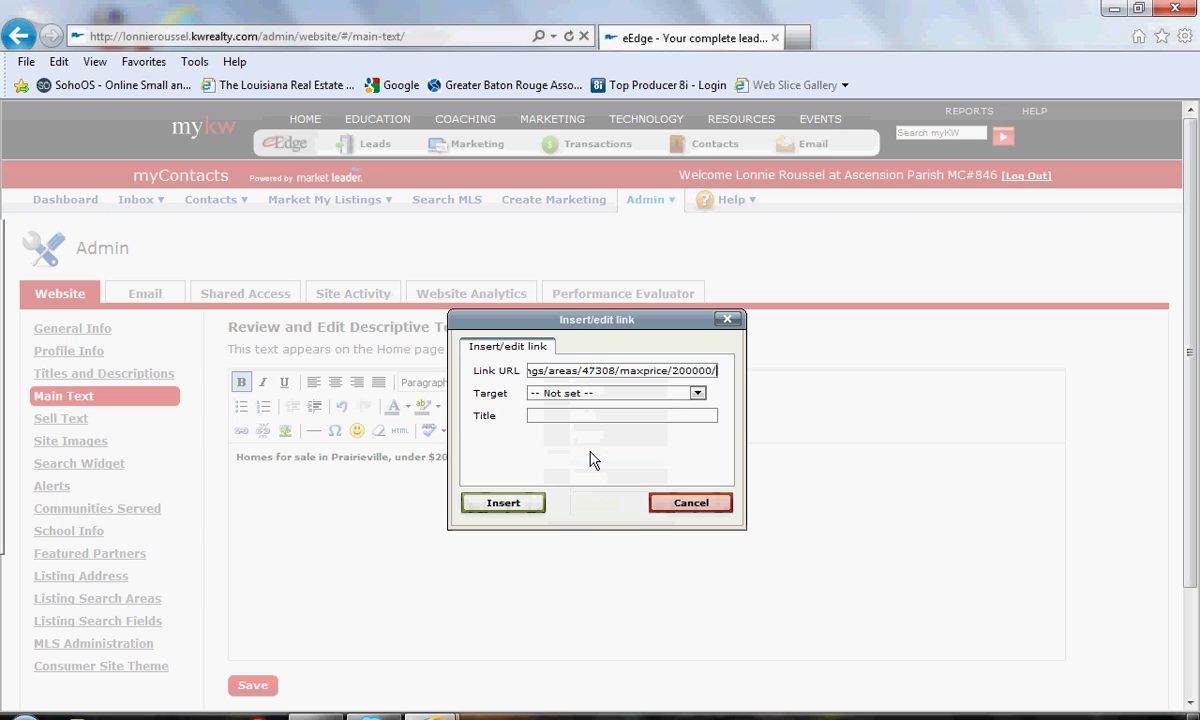
- Set the link target to a new window, insert the link, and save the main text
{"action": "left_click", "coordinate": [697, 394]}
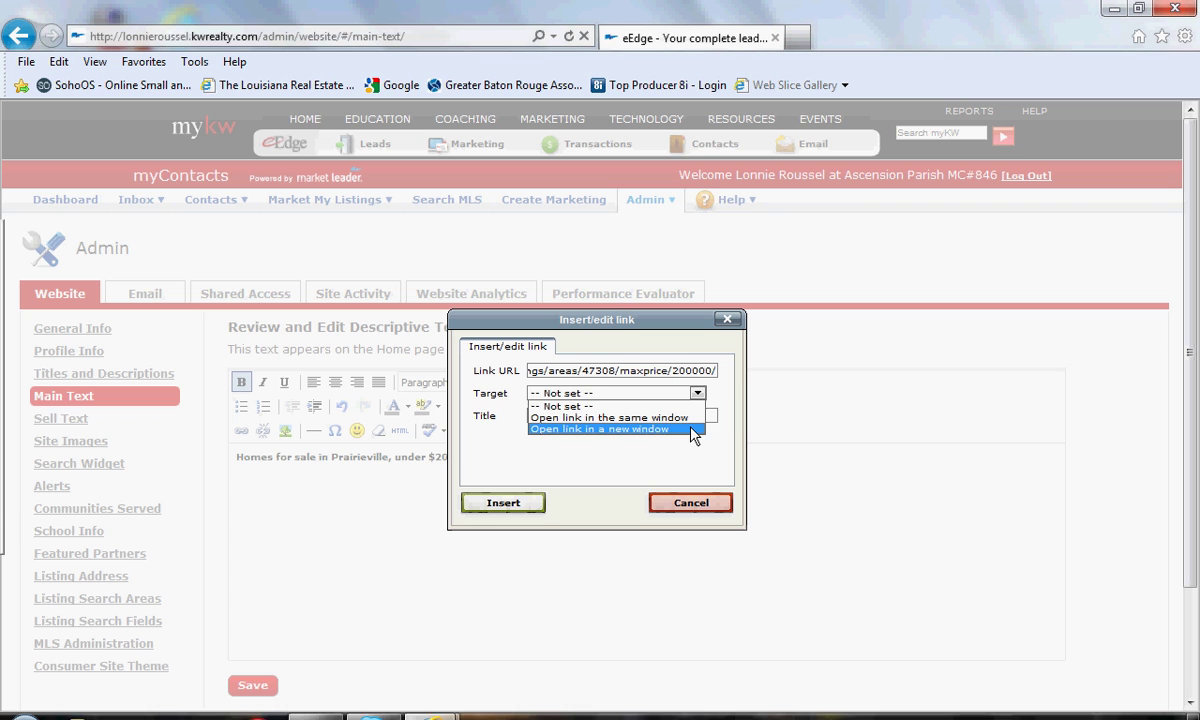
{"action": "left_click", "coordinate": [692, 429]}
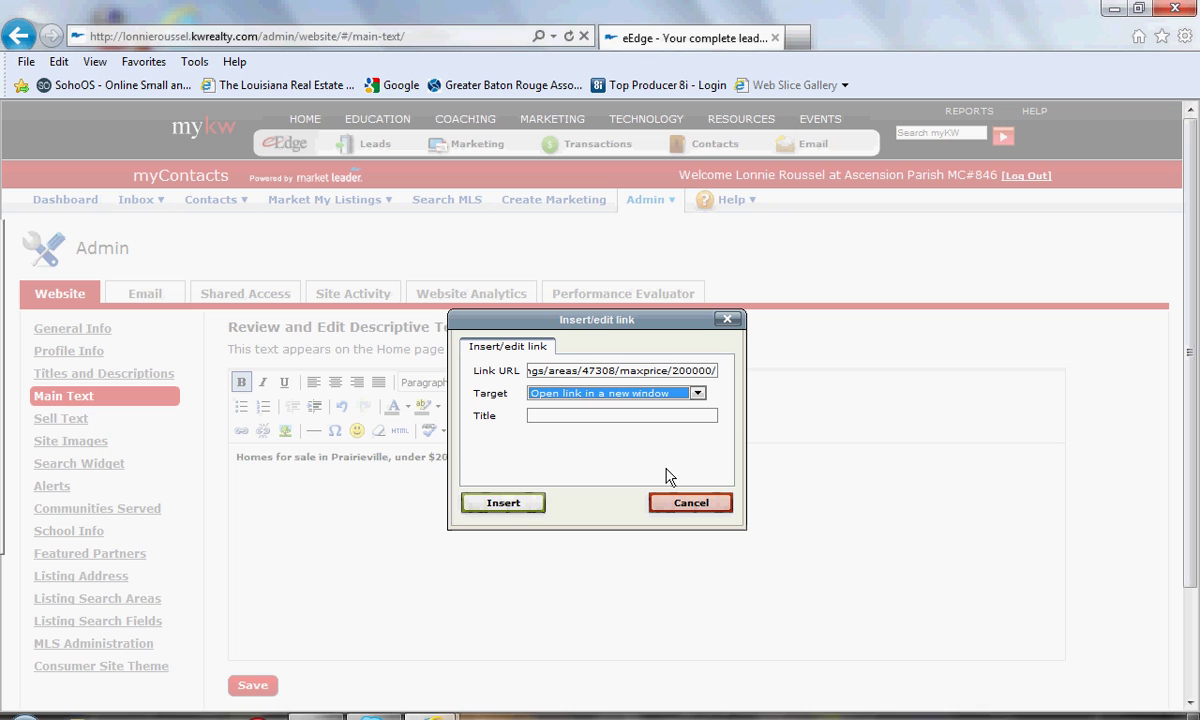
{"action": "left_click", "coordinate": [505, 503]}
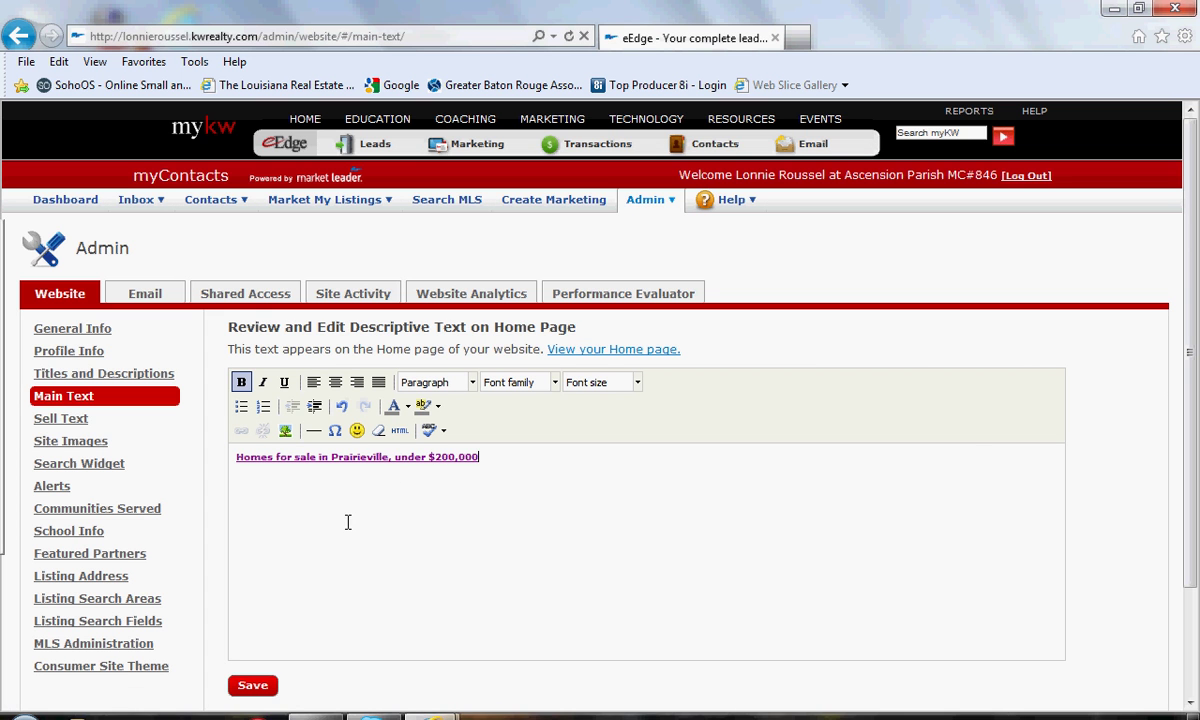
{"action": "left_click", "coordinate": [253, 686]}
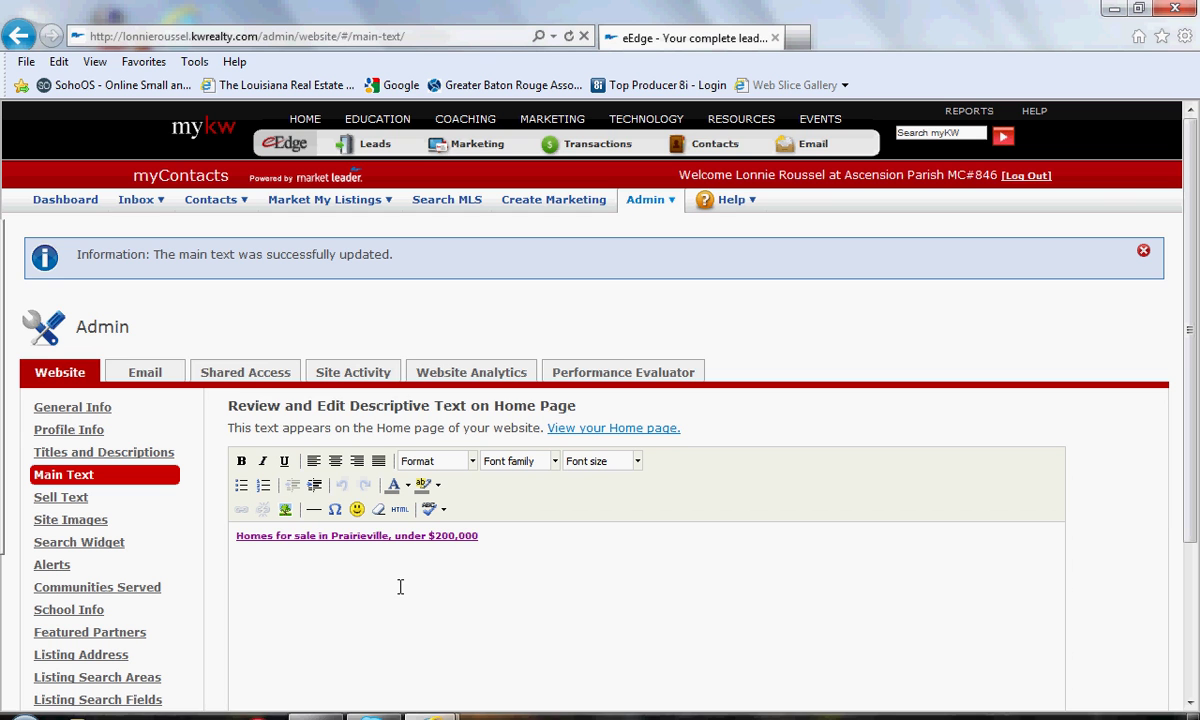
- On the agent homepage, test the 'Homes for sale in Prairieville, under $200,000' link, then close its tab
{"action": "mouse_move", "coordinate": [430, 716]}
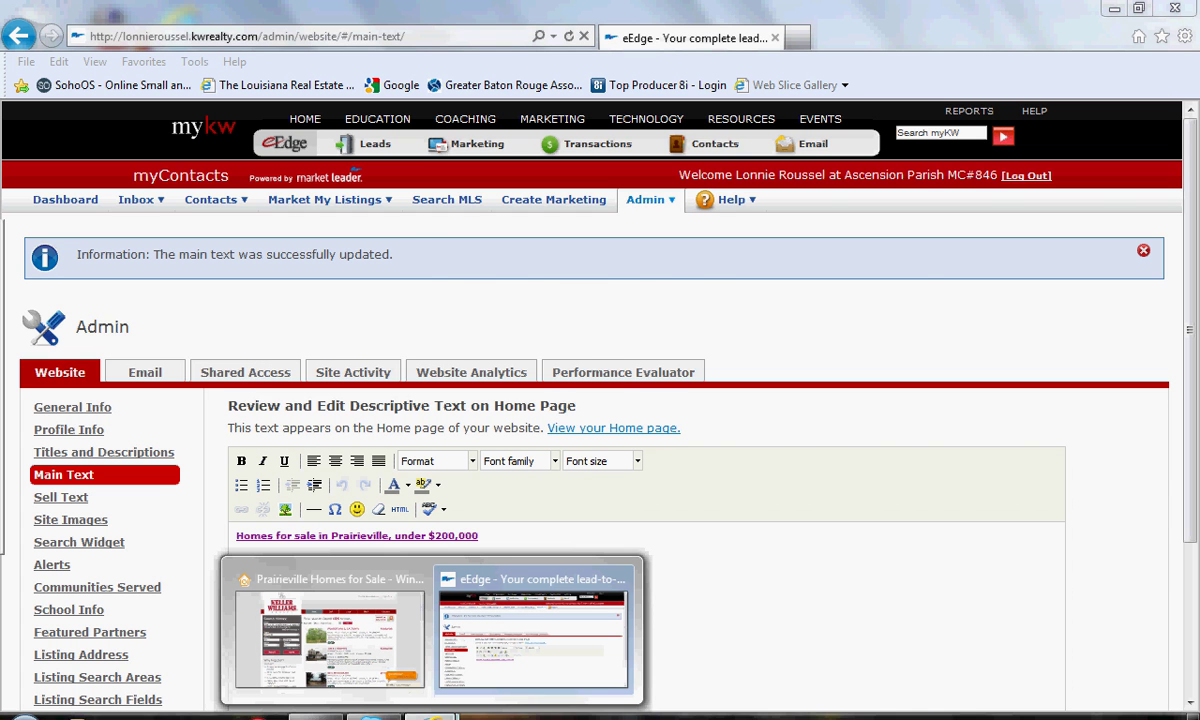
{"action": "left_click", "coordinate": [360, 636]}
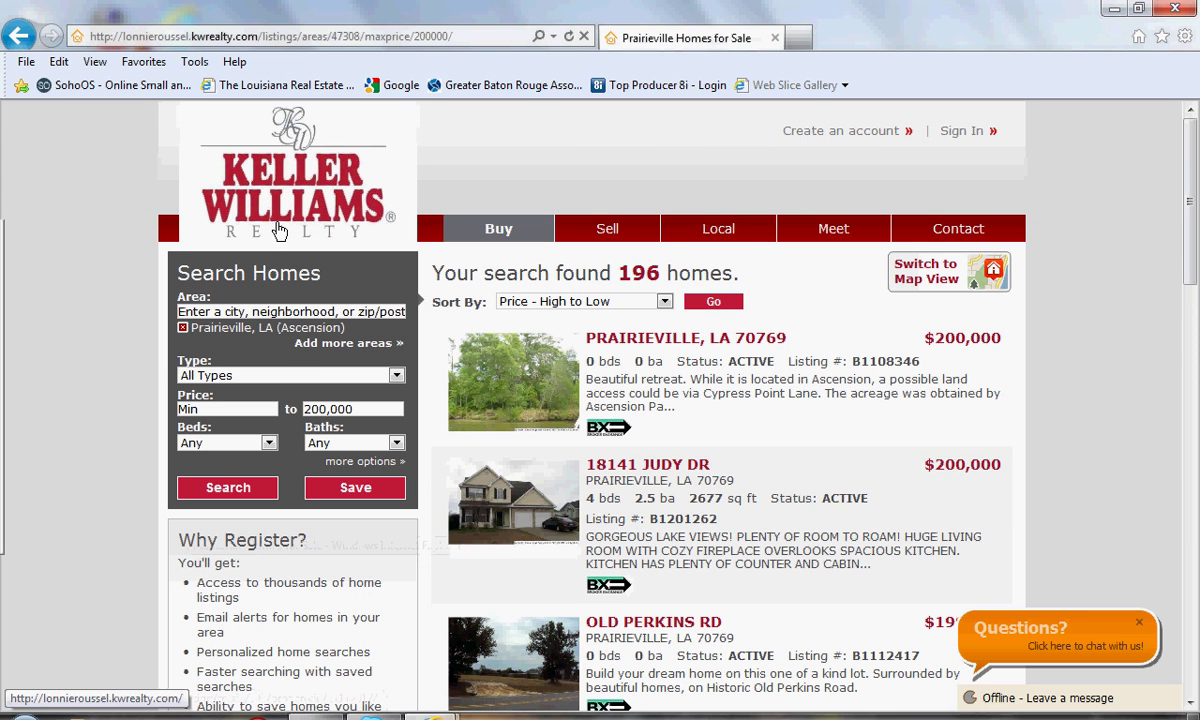
{"action": "left_click", "coordinate": [287, 170]}
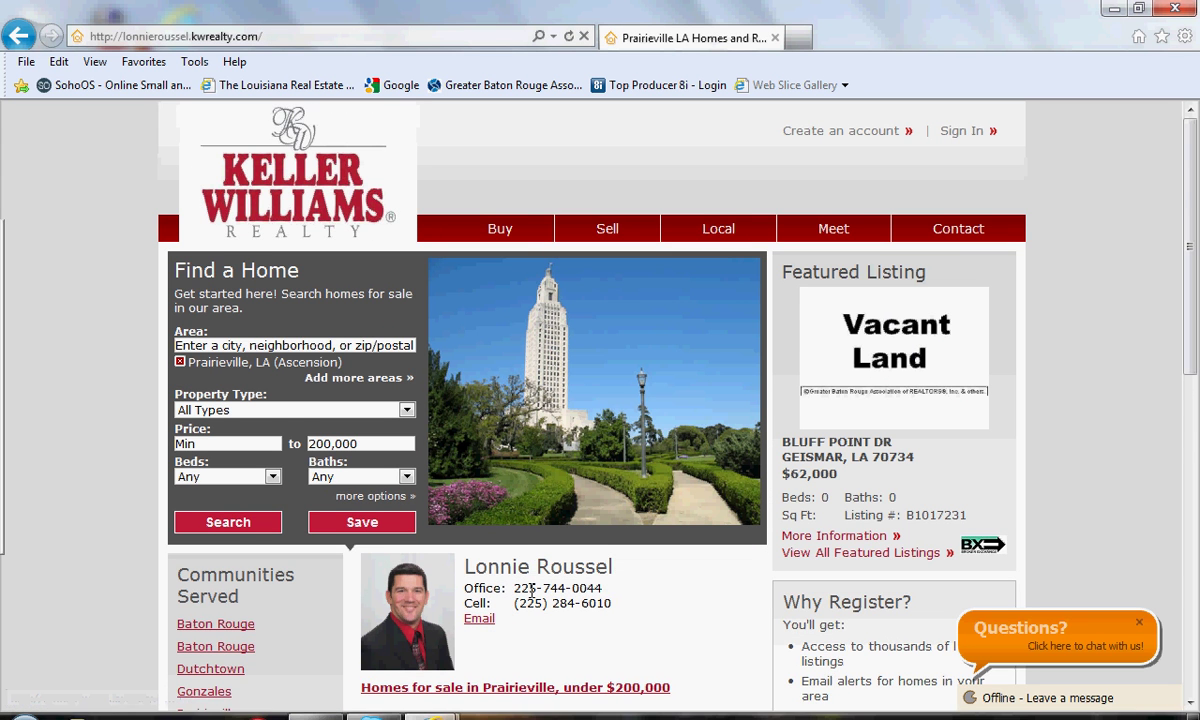
{"action": "scroll", "coordinate": [632, 615], "scroll_direction": "down", "scroll_amount": 3}
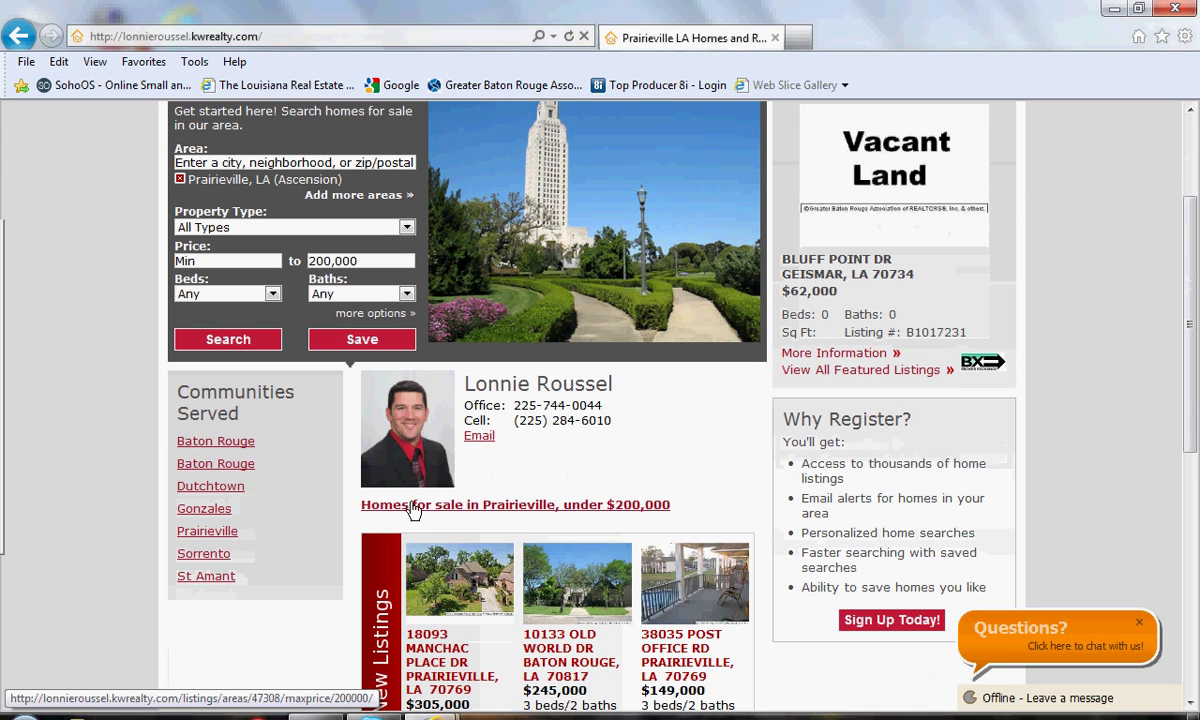
{"action": "left_click", "coordinate": [522, 506]}
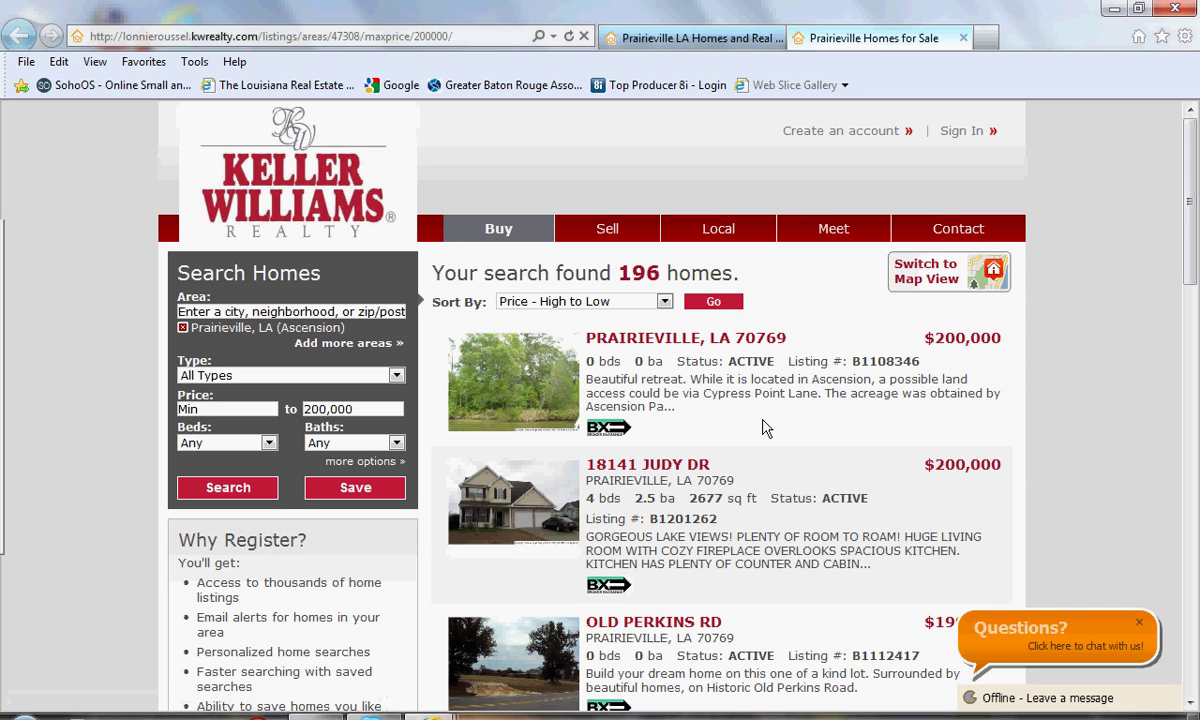
{"action": "left_click", "coordinate": [963, 38]}
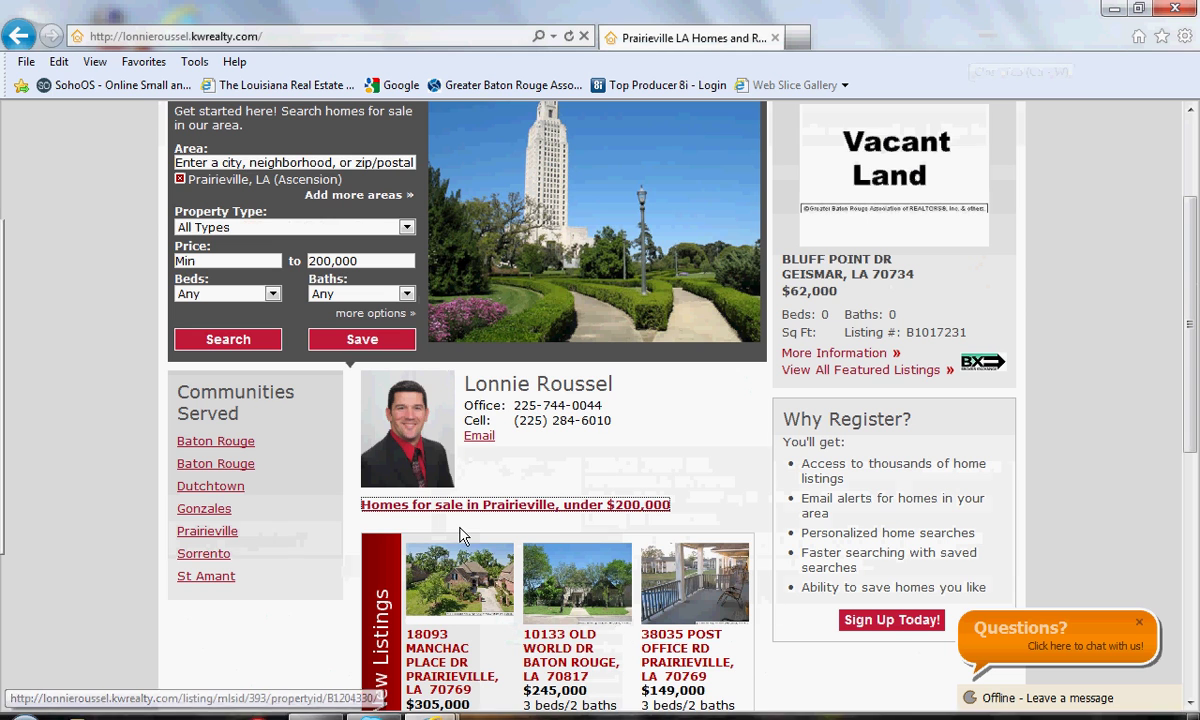